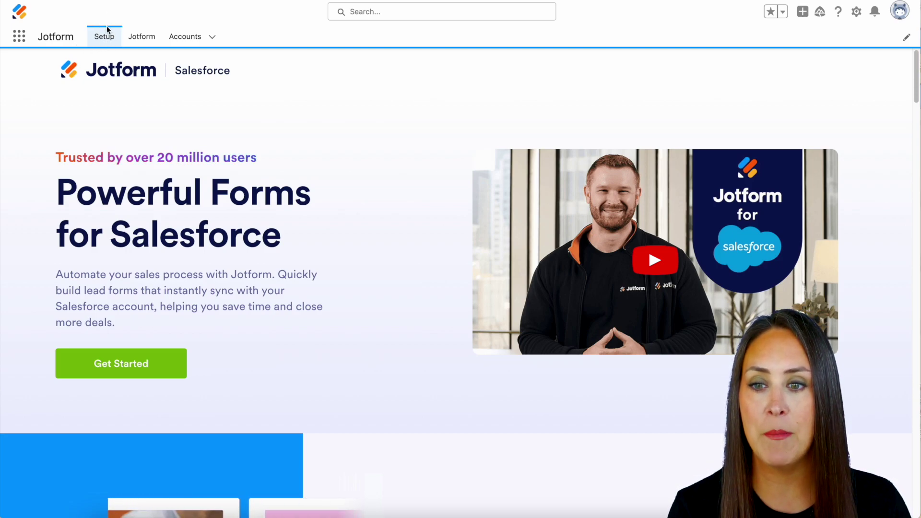
Go to the Jotform forms list and begin creating a new form
left_click(142, 36)
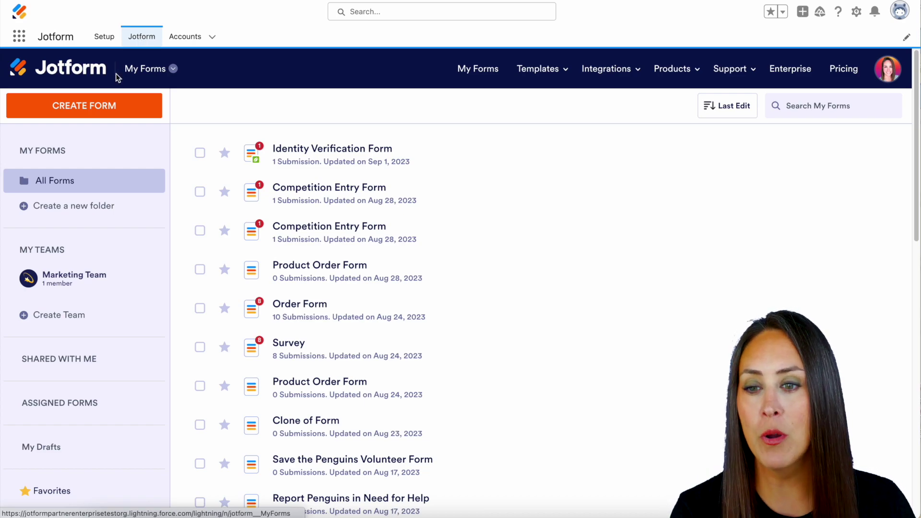
left_click(107, 105)
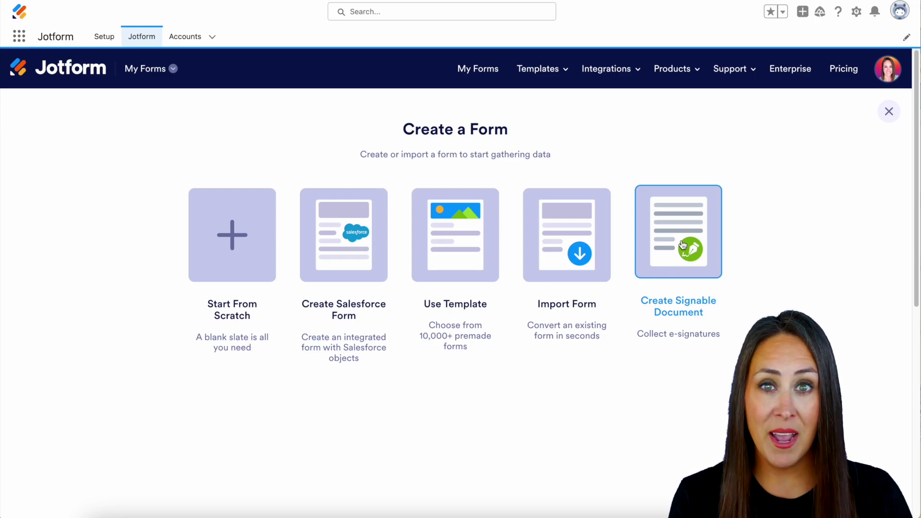
Browse the Order Forms templates and preview the Soccer Team T-Shirt Order Form template
left_click(464, 261)
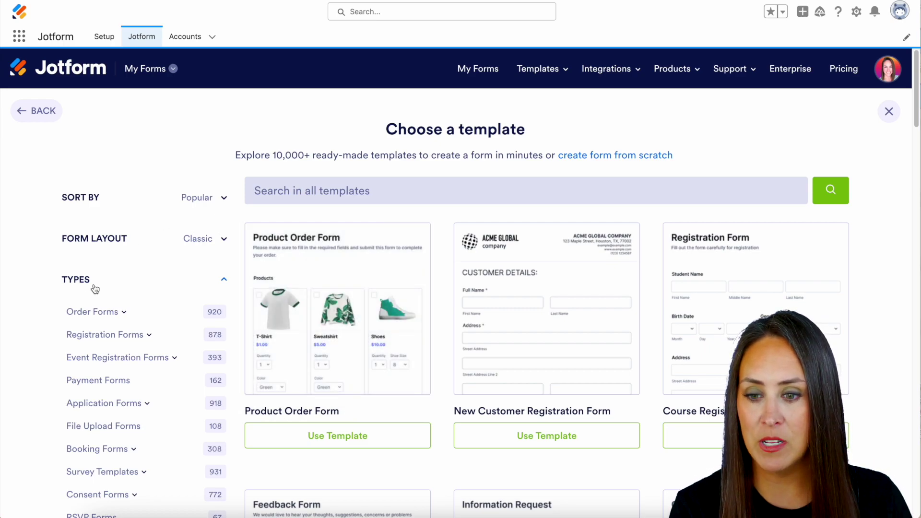
left_click(92, 312)
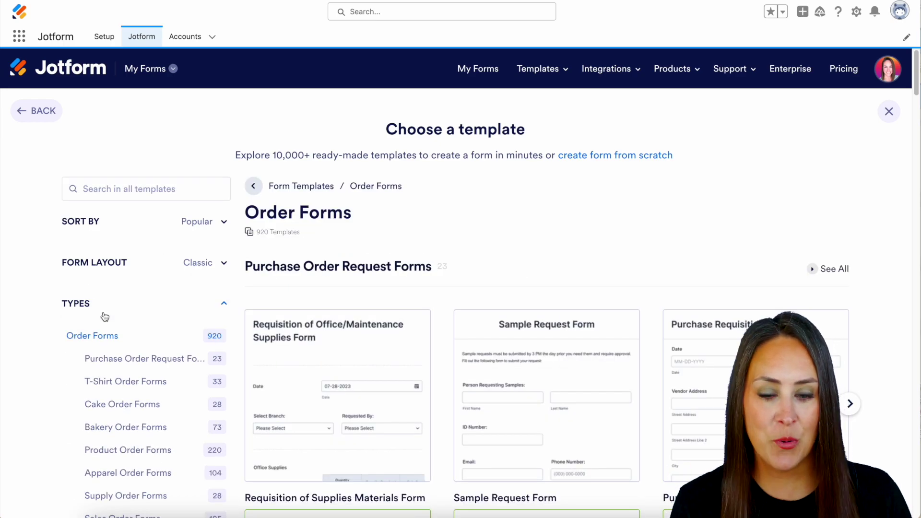
scroll(439, 281, "down", 6)
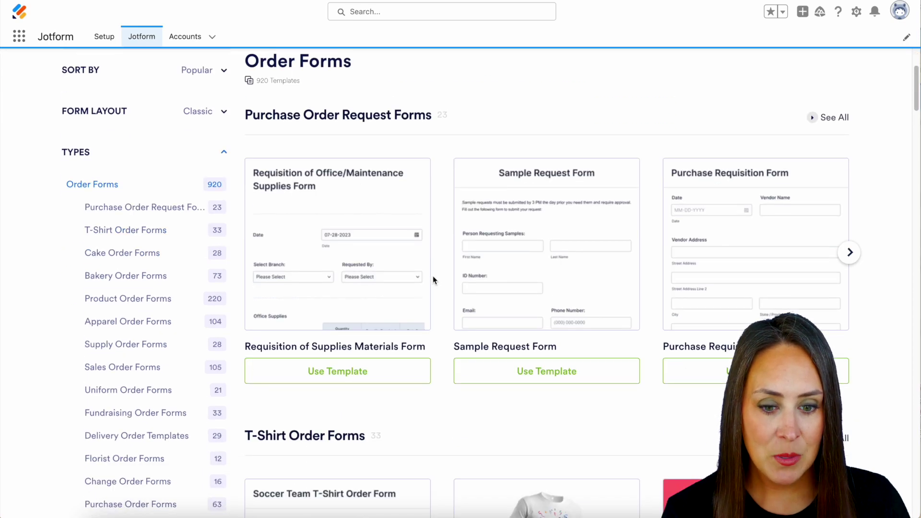
scroll(433, 280, "down", 2)
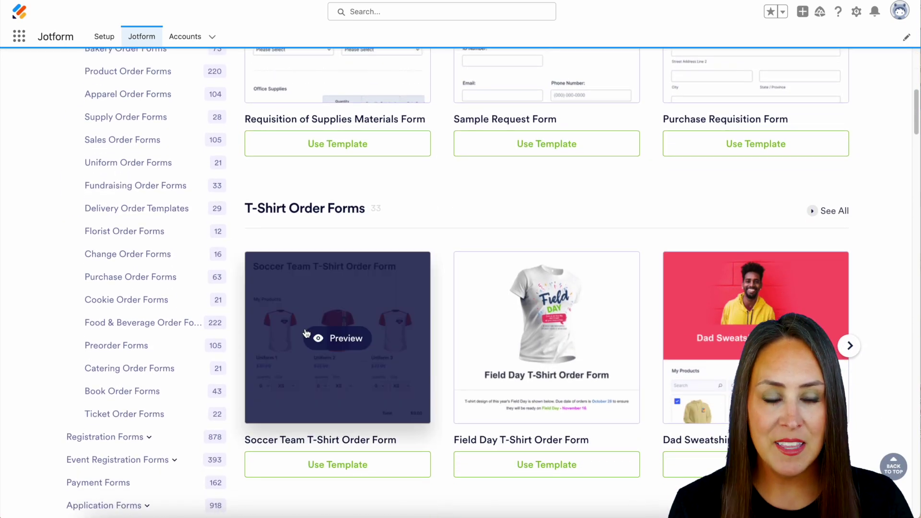
left_click(332, 339)
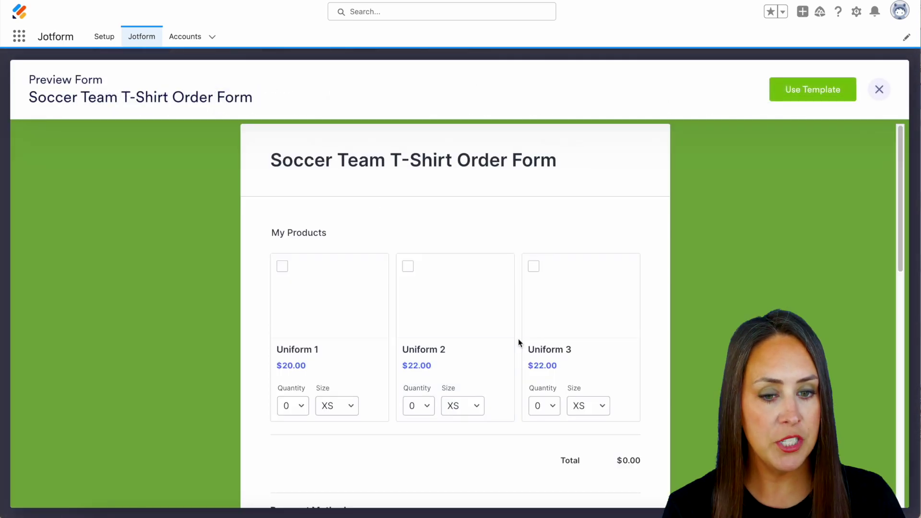
scroll(576, 338, "down", 3)
scroll(576, 338, "down", 9)
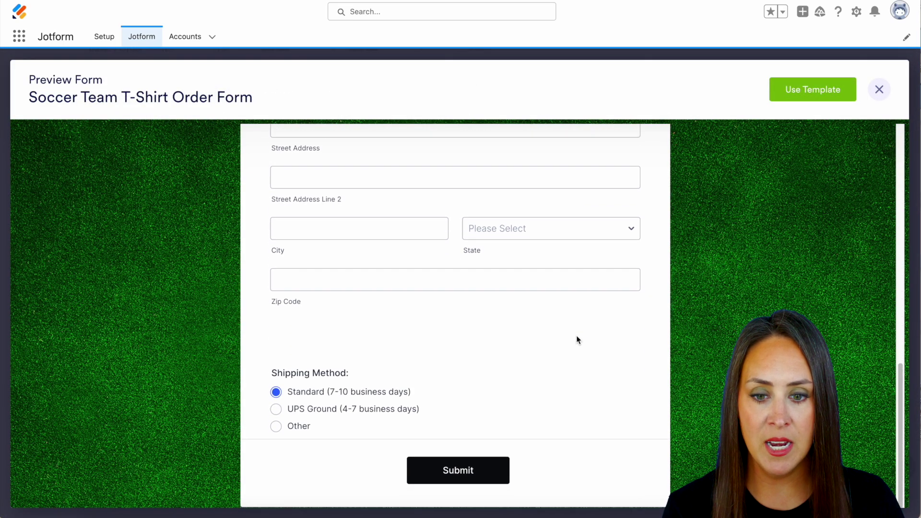
scroll(576, 338, "up", 10)
scroll(577, 335, "up", 3)
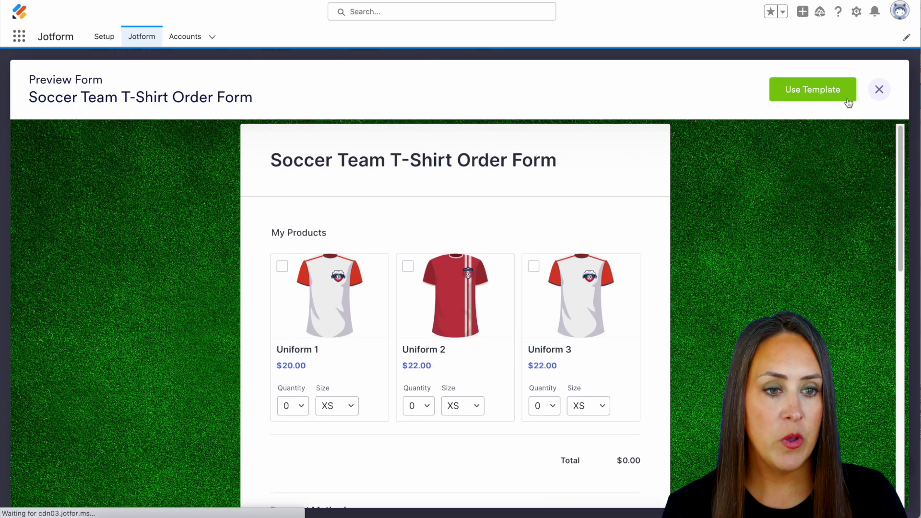
Create a form from the Soccer Team T-Shirt template and look over its elements in the Form Builder
left_click(805, 93)
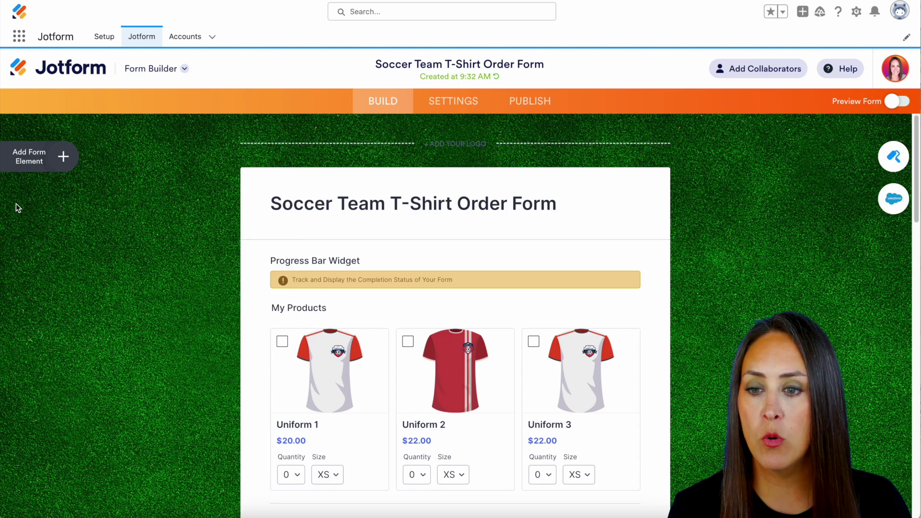
left_click(50, 159)
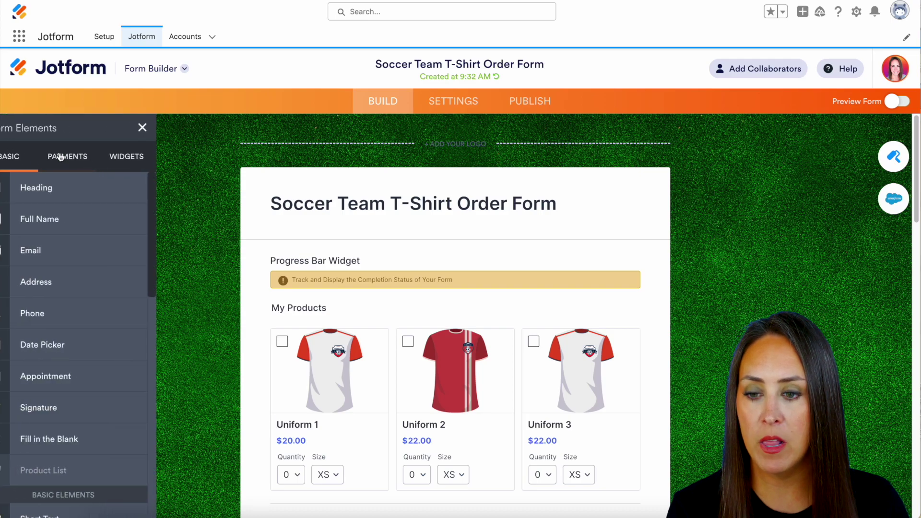
left_click_drag(77, 214, 413, 274)
left_click(162, 128)
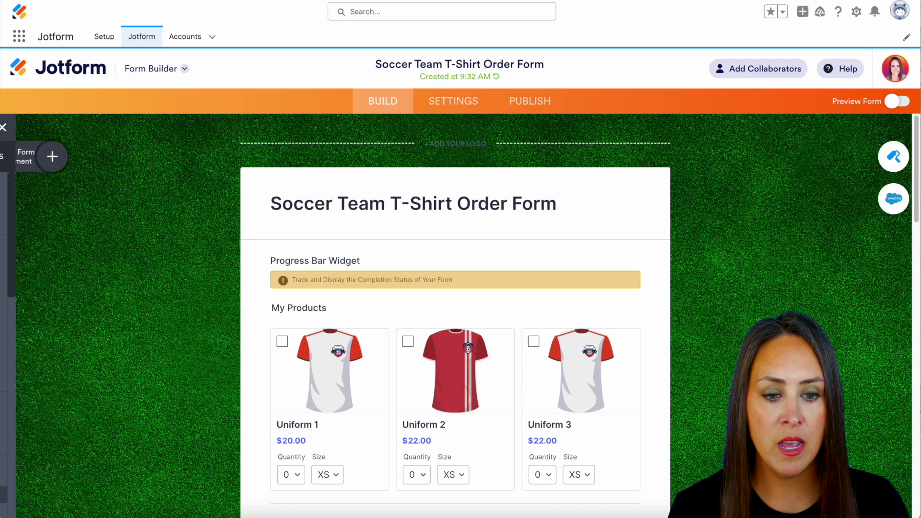
scroll(703, 379, "down", 4)
scroll(703, 379, "down", 2)
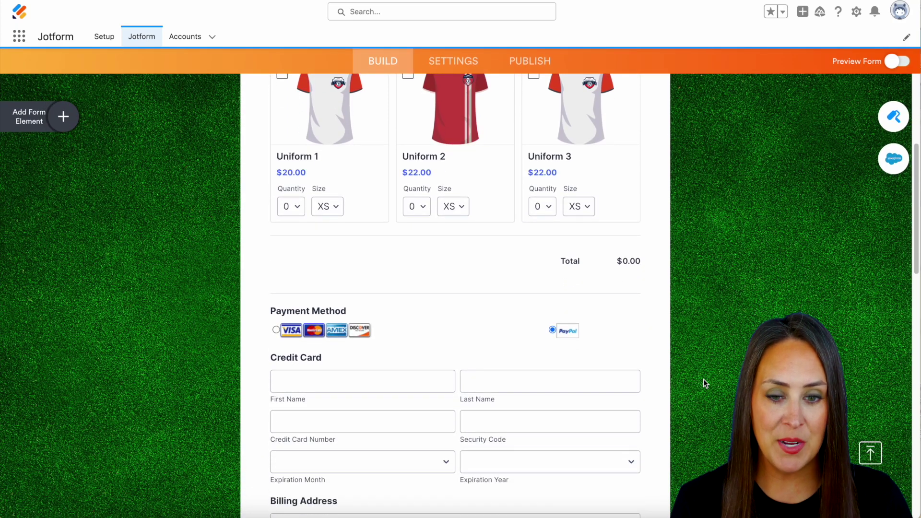
scroll(703, 379, "down", 2)
scroll(703, 379, "up", 8)
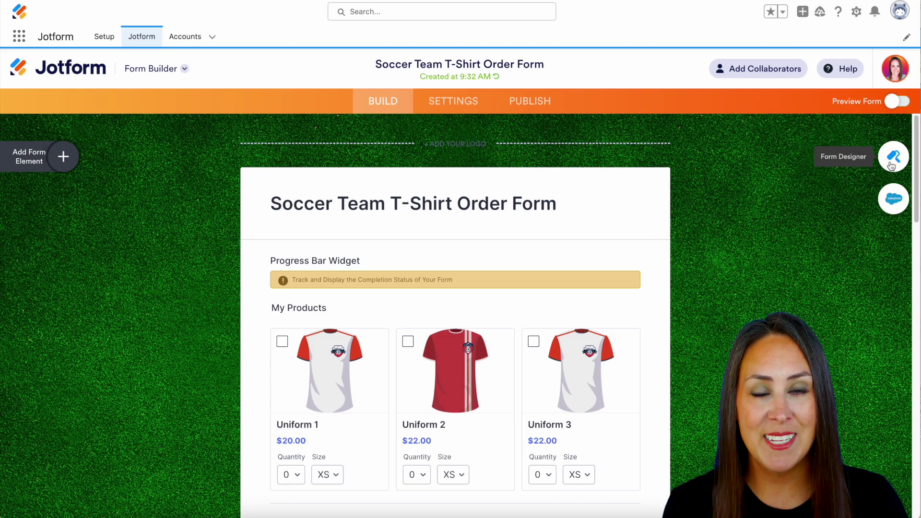
Set the Salesforce integration to create a new Account record and continue to field matching
left_click(895, 203)
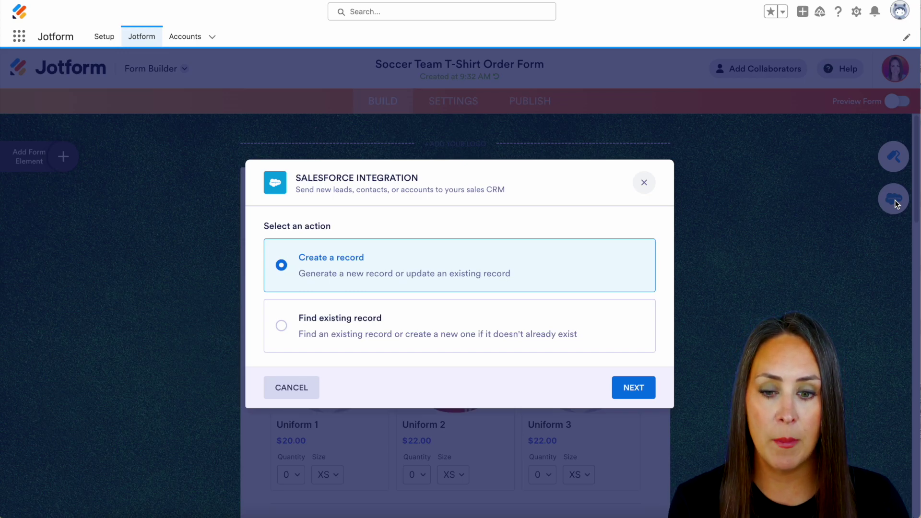
left_click(643, 389)
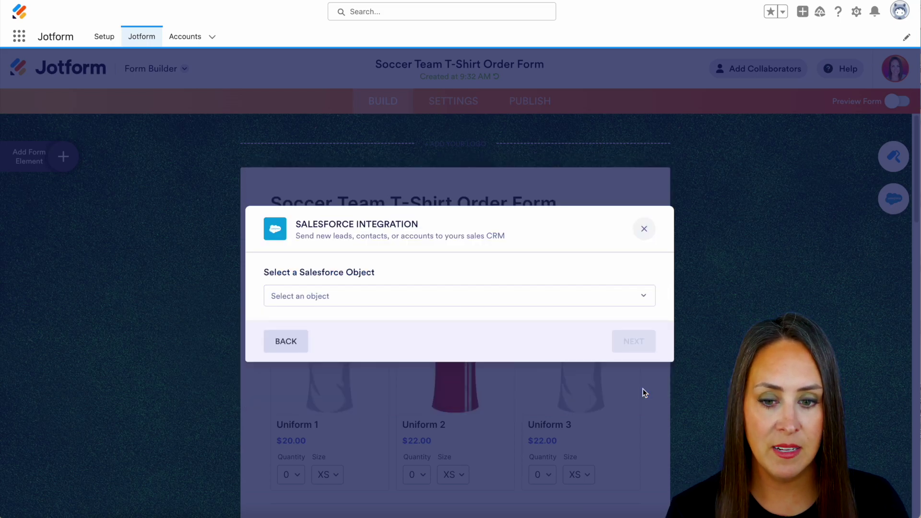
left_click(645, 295)
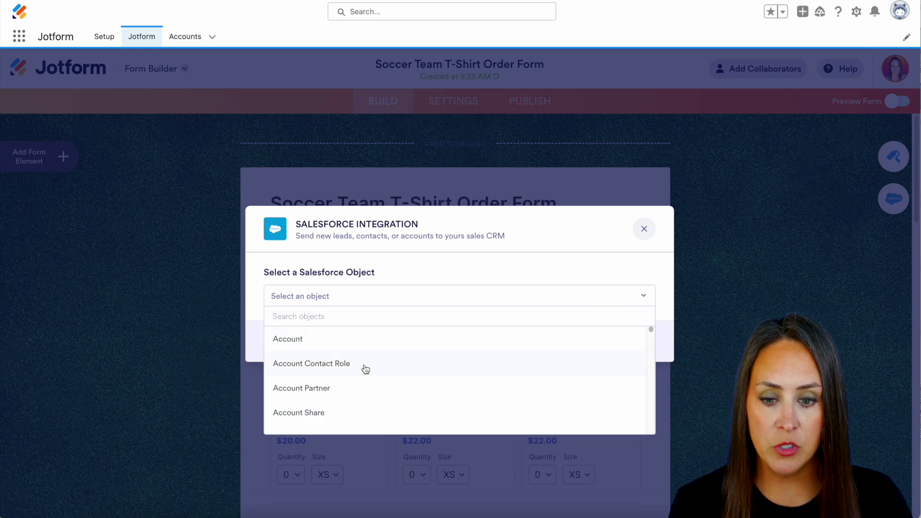
left_click(297, 340)
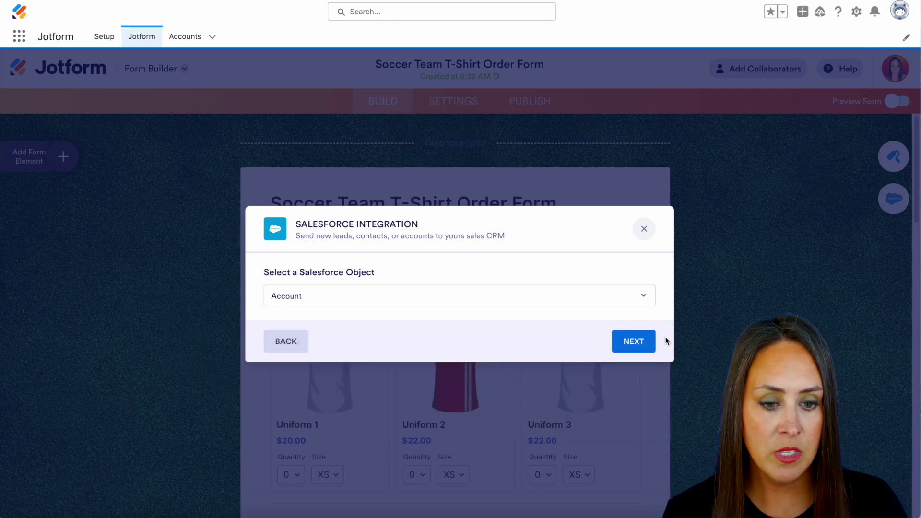
left_click(628, 346)
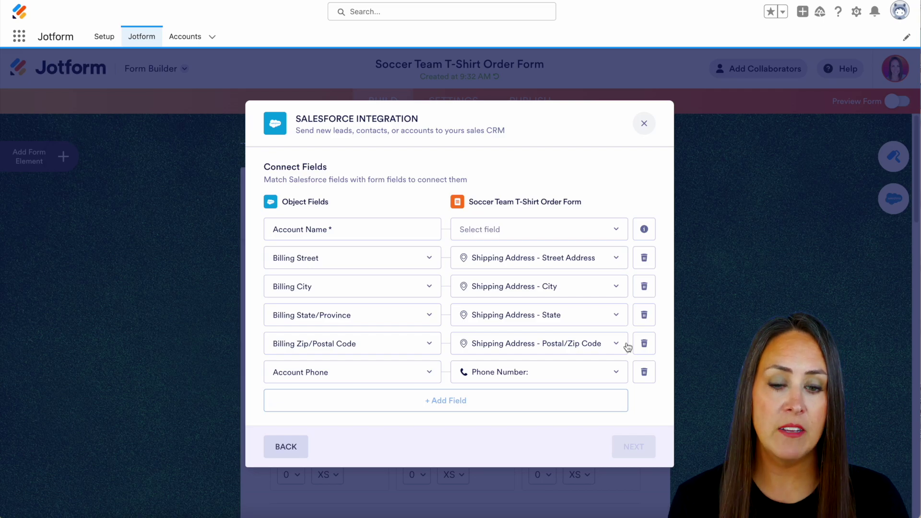
Map the Salesforce Account Name field to the form's Contact Information field
left_click(549, 233)
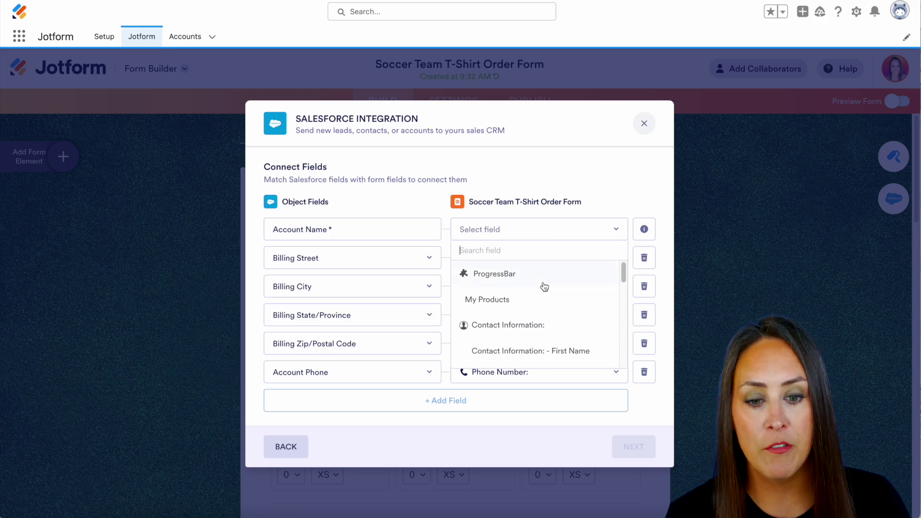
scroll(547, 293, "down", 1)
left_click(552, 307)
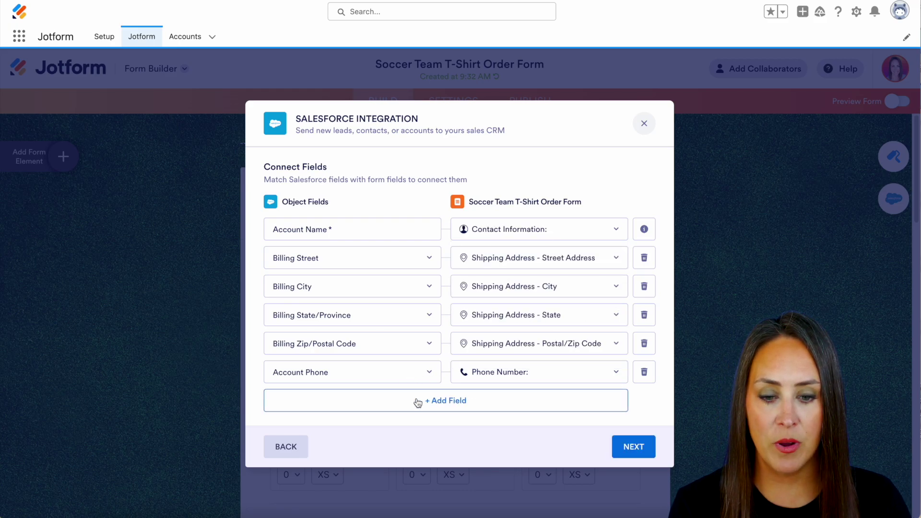
left_click(631, 447)
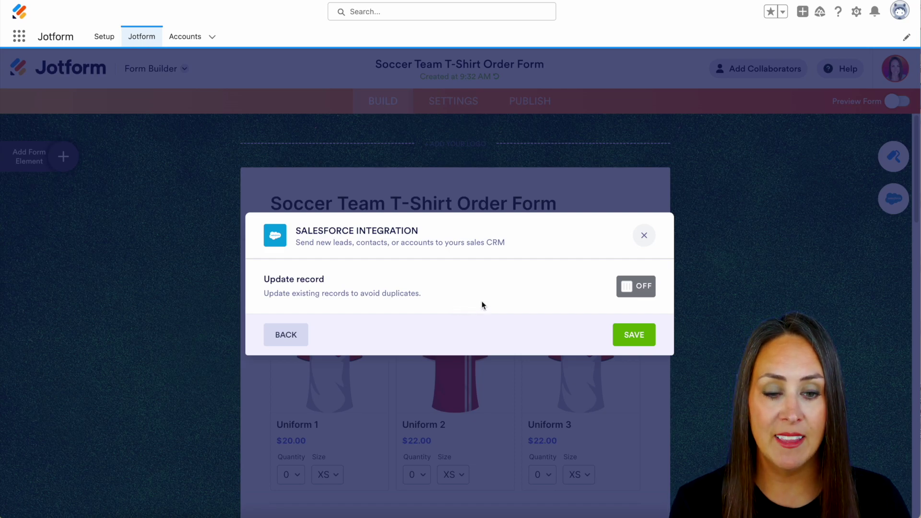
Enable updating existing records matched on Account Name to Contact Information, and save the integration
left_click(630, 291)
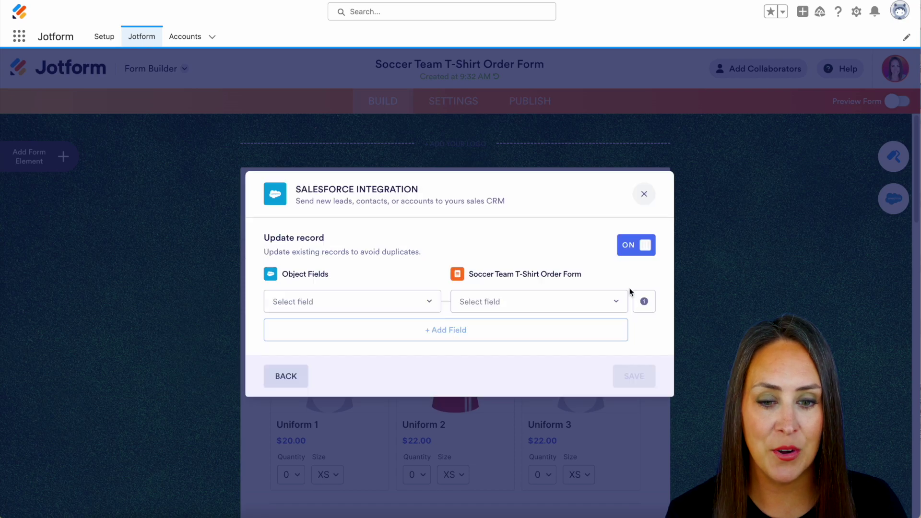
left_click(379, 304)
left_click(351, 352)
left_click(514, 304)
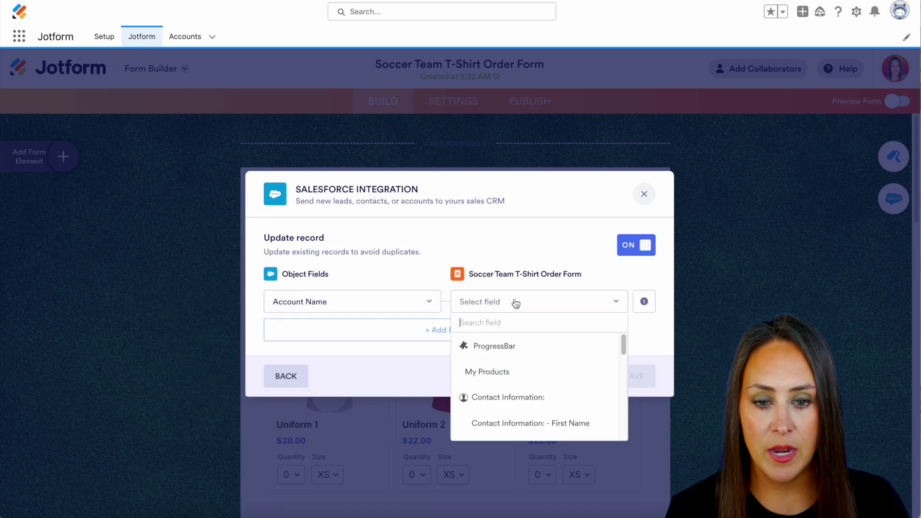
left_click(538, 397)
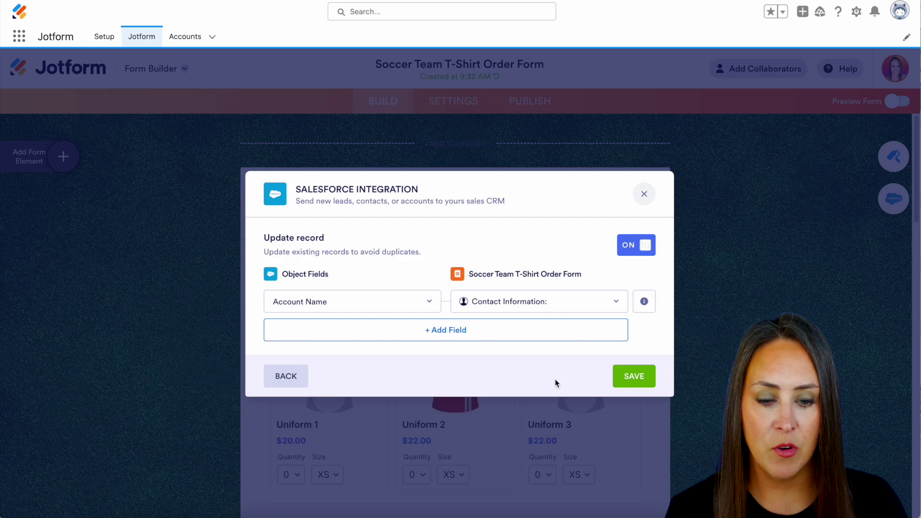
left_click(627, 378)
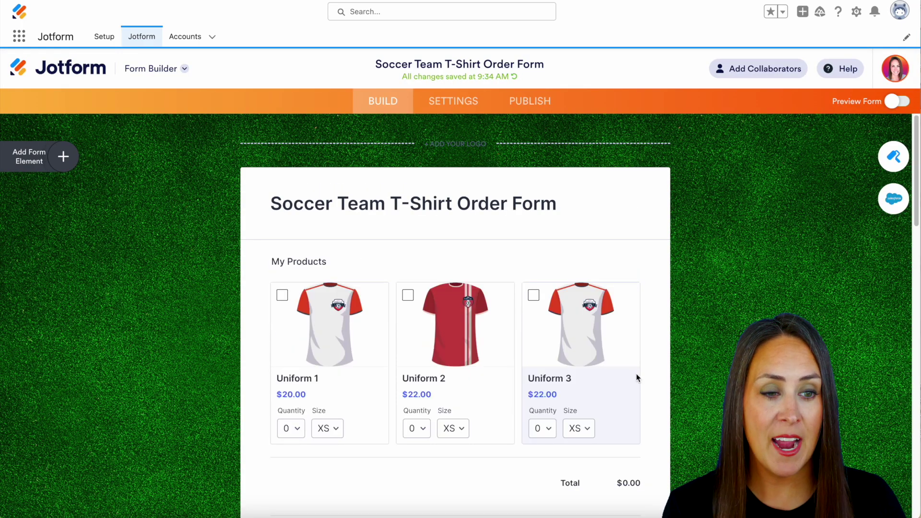
Submit a sample-filled test order from the form preview, then return to the Form Builder
left_click(905, 101)
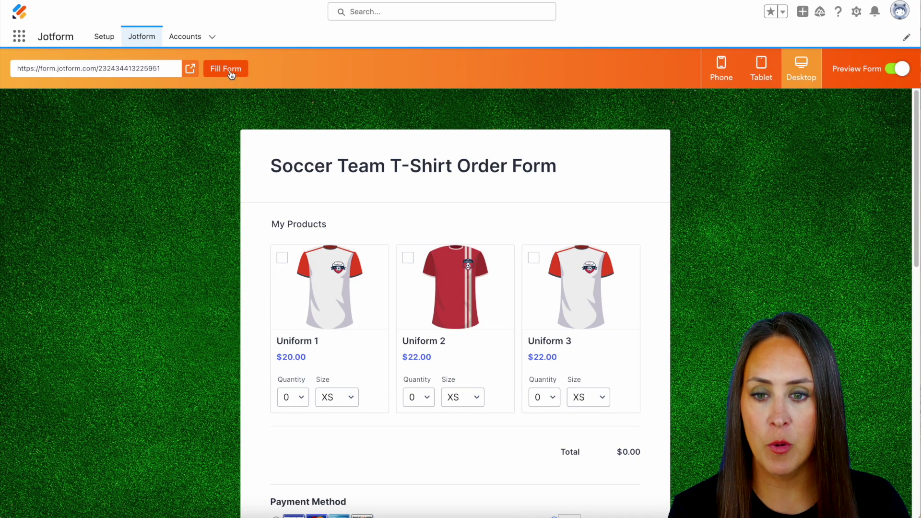
left_click(226, 69)
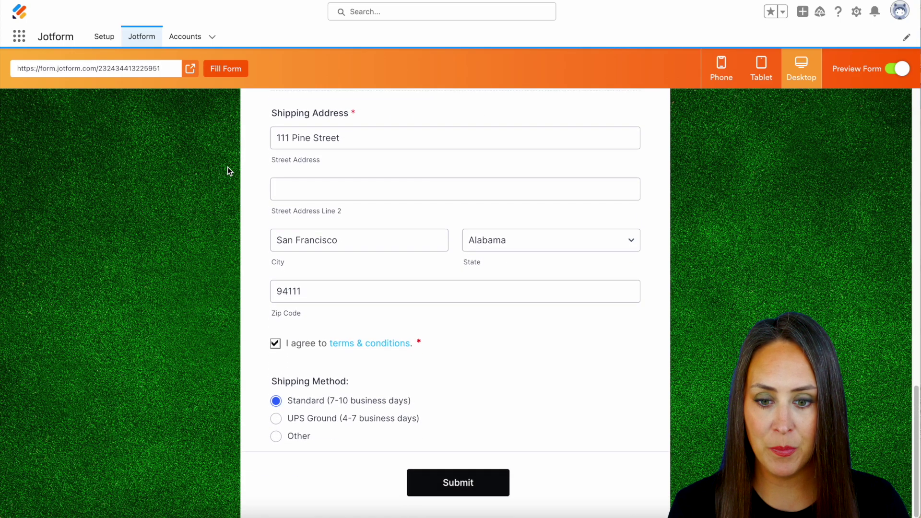
left_click(455, 483)
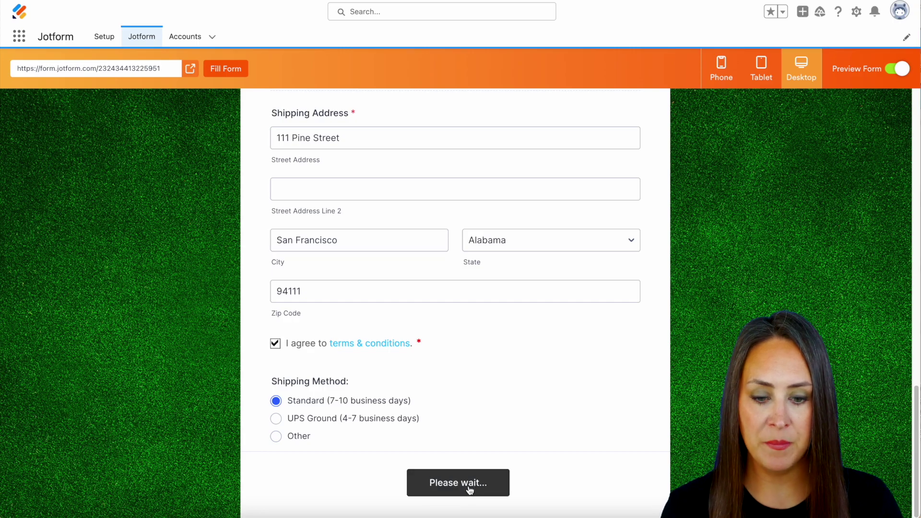
left_click(900, 73)
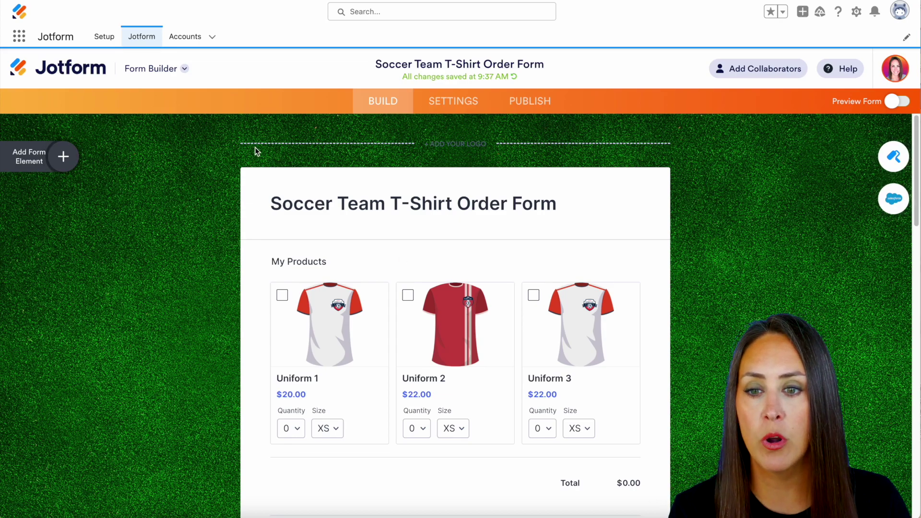
View the test entry in the form's Tables submissions, then show Salesforce's All Accounts list
left_click(162, 70)
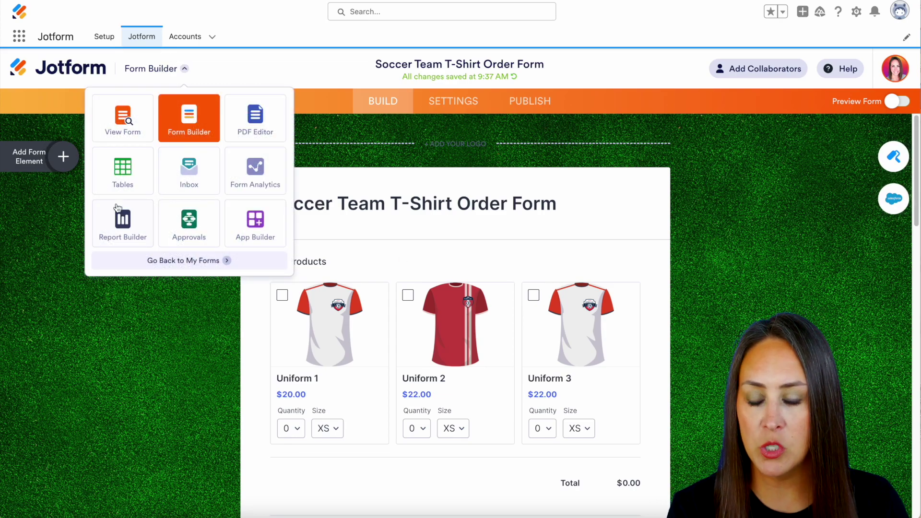
left_click(117, 176)
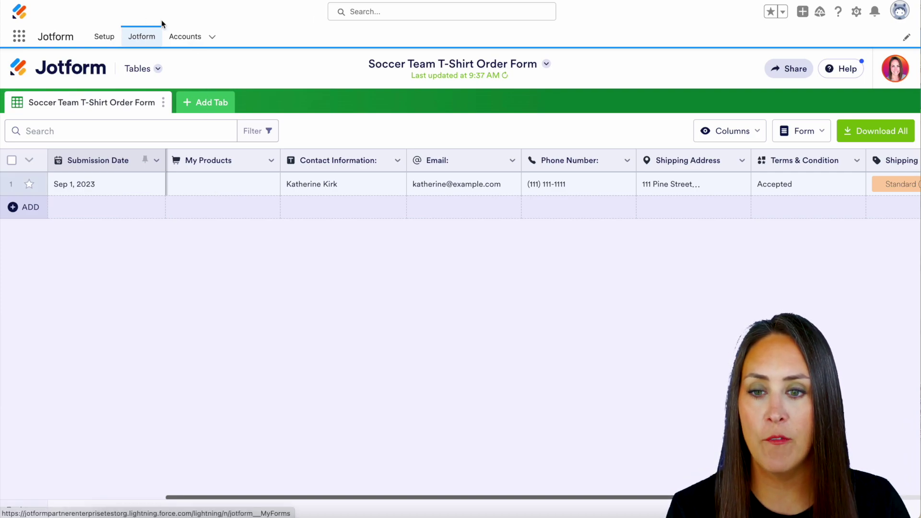
left_click(200, 39)
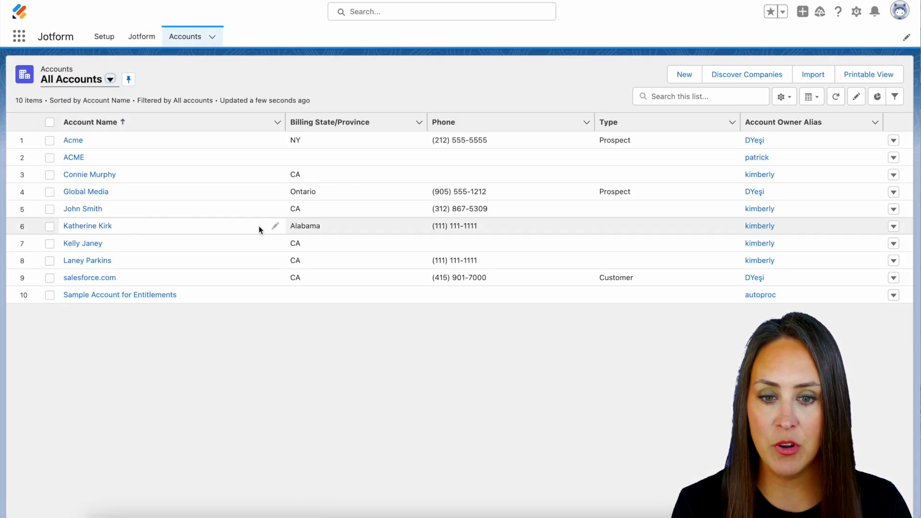
left_click(94, 227)
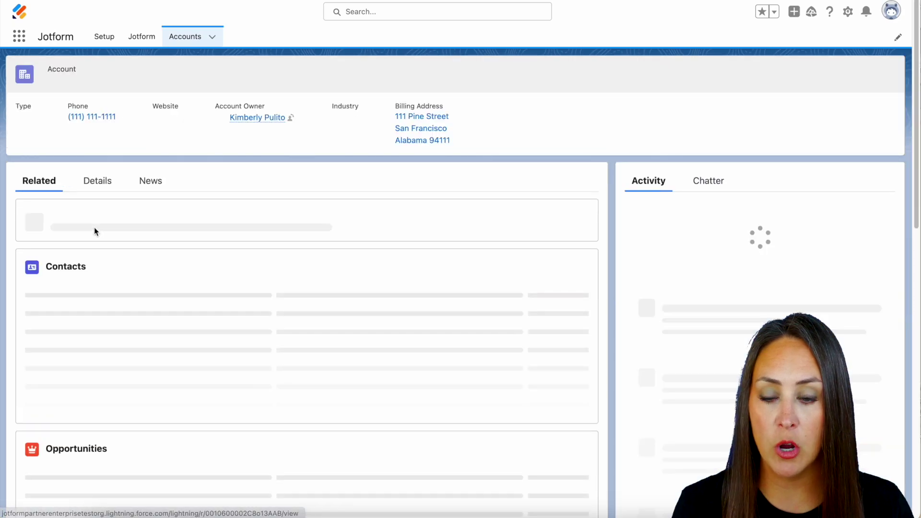